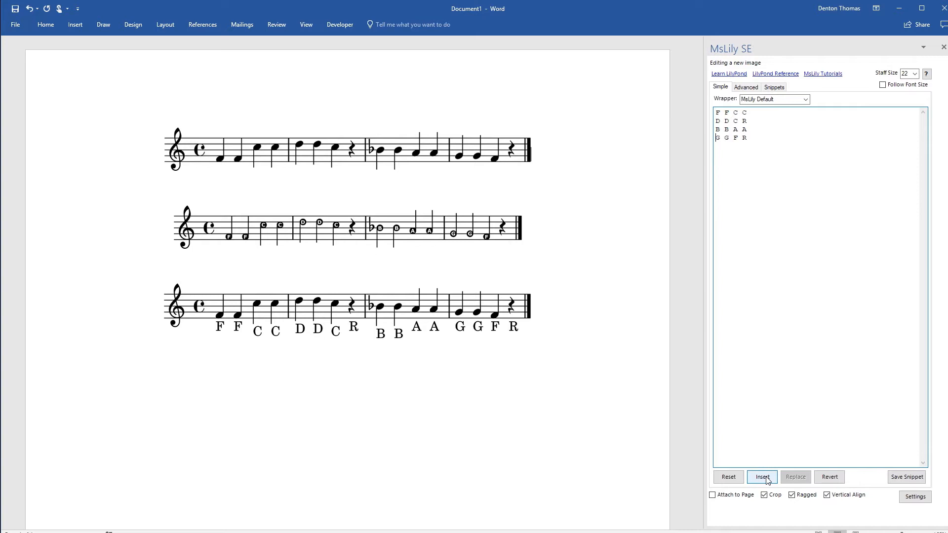
Step: Insert the uppercase note code into the document as a music image and dismiss the LilyPond error report
left_click(763, 478)
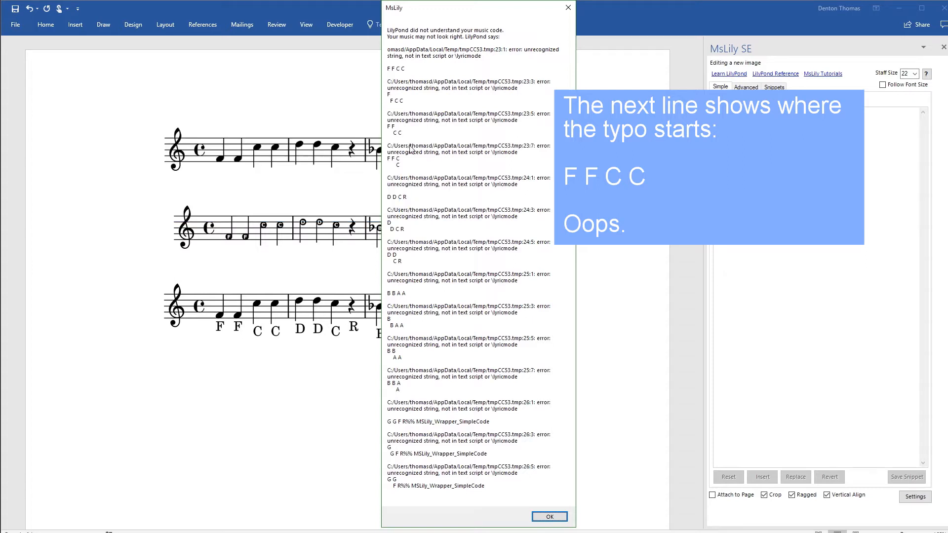
left_click(549, 516)
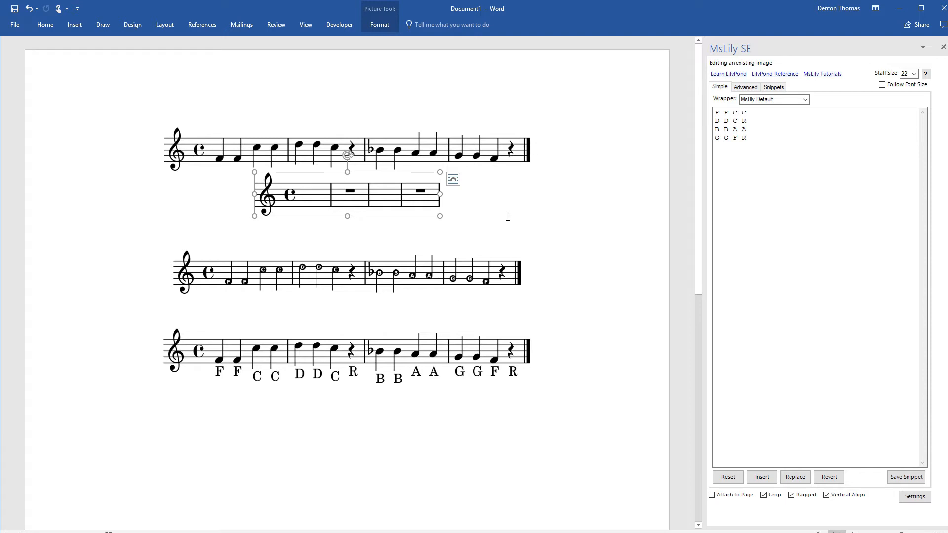
Step: Replace the music code with four lowercase lines: "f f c c", "d d c r", "b b a a" and "g g f r"
left_click(795, 244)
key("ctrl+a")
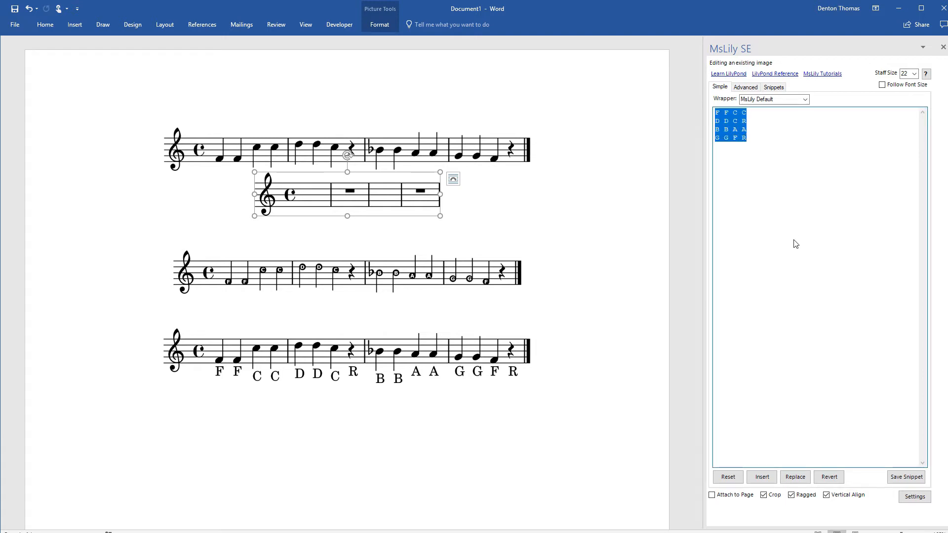
type("f f c c")
key("Return")
type("d")
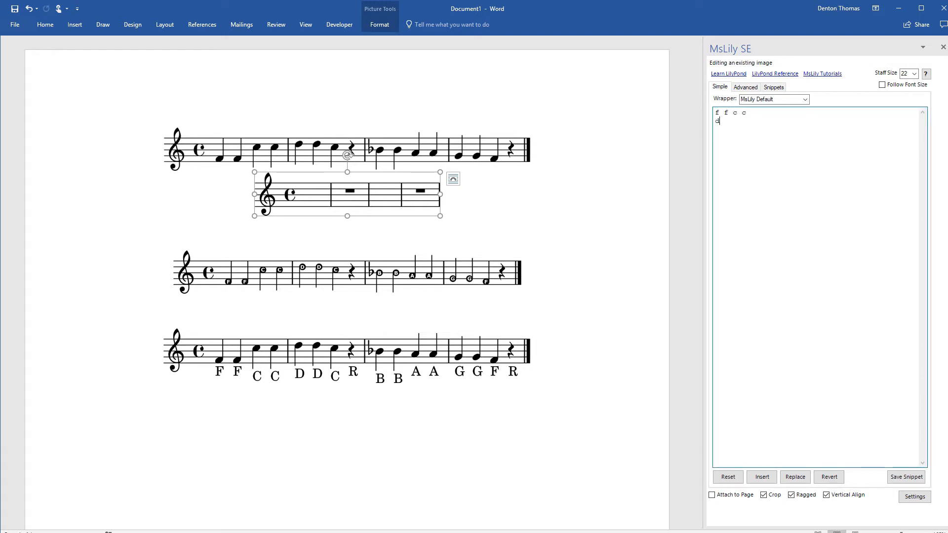
type(" d c r")
key("Return")
type("b b a a")
key("Return")
type("g g f r")
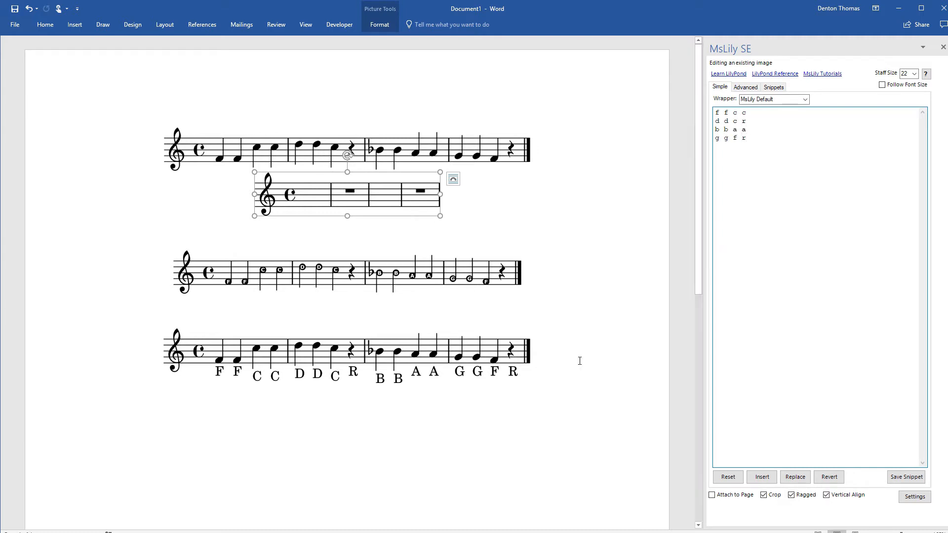
Step: Insert the lowercase music code as a new staff image below the last example in the document
left_click(575, 417)
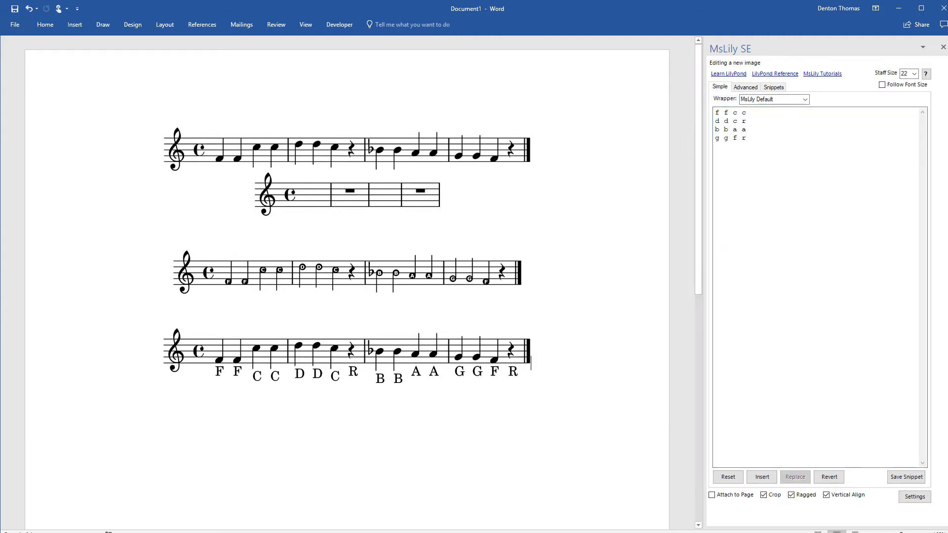
left_click(762, 477)
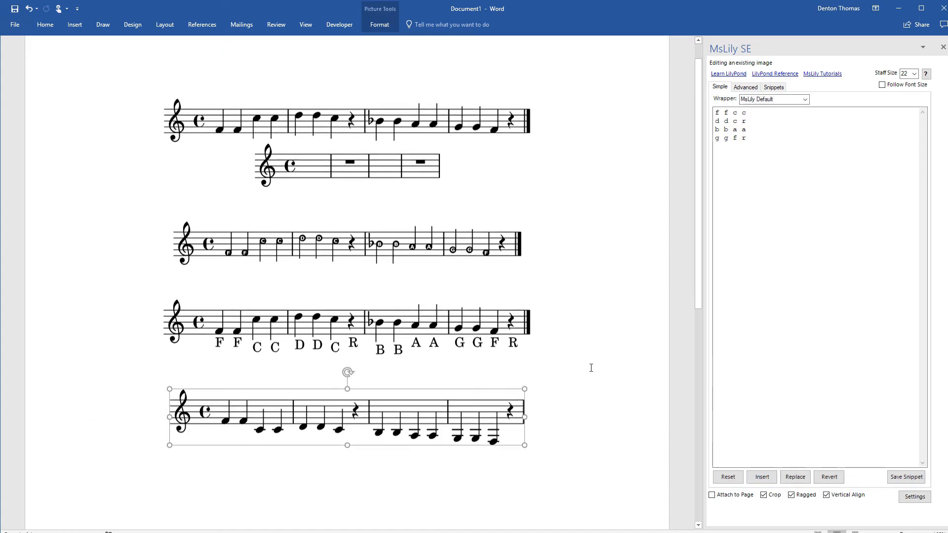
scroll(591, 368, "down", 2)
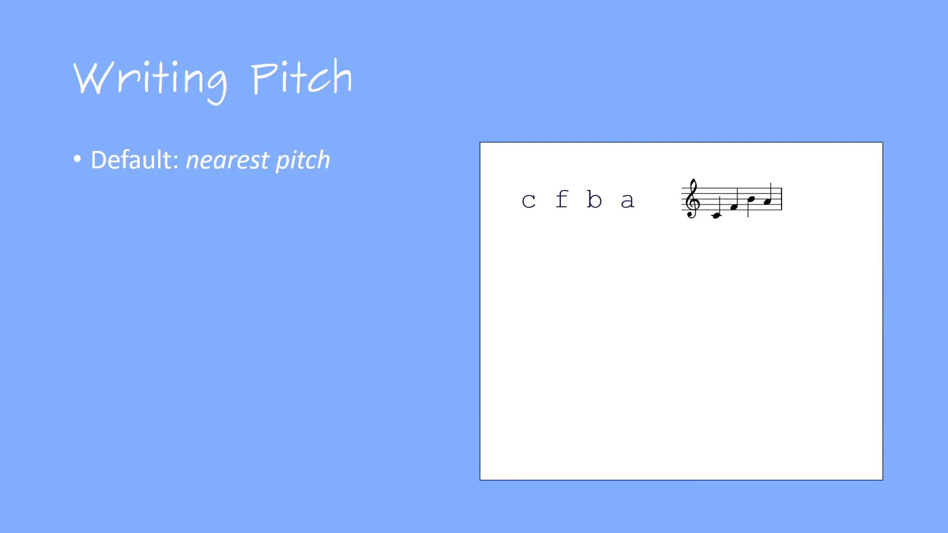
key("Right")
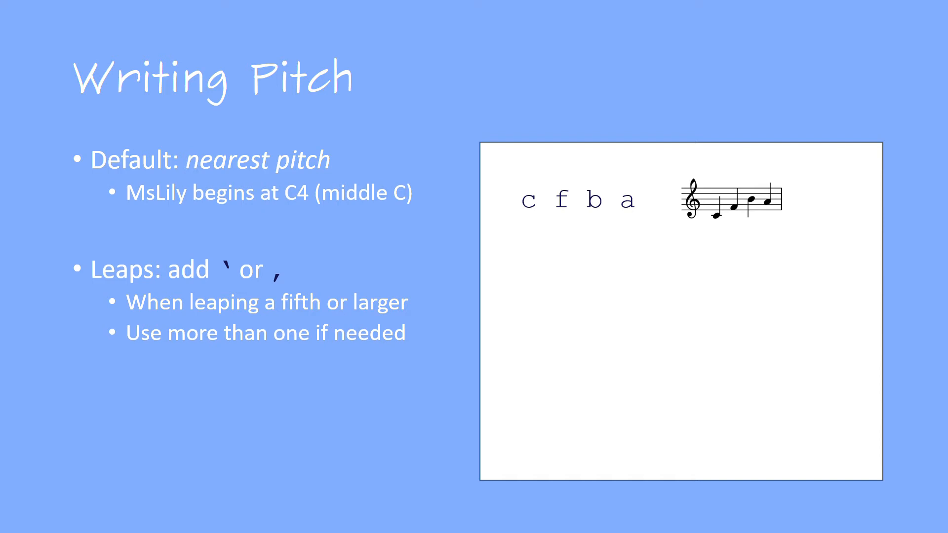
key("Right")
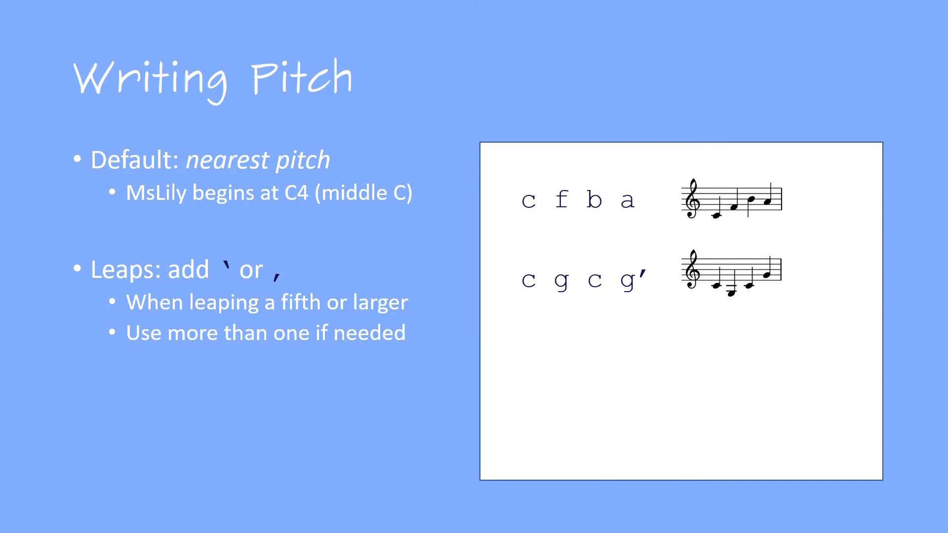
key("Right")
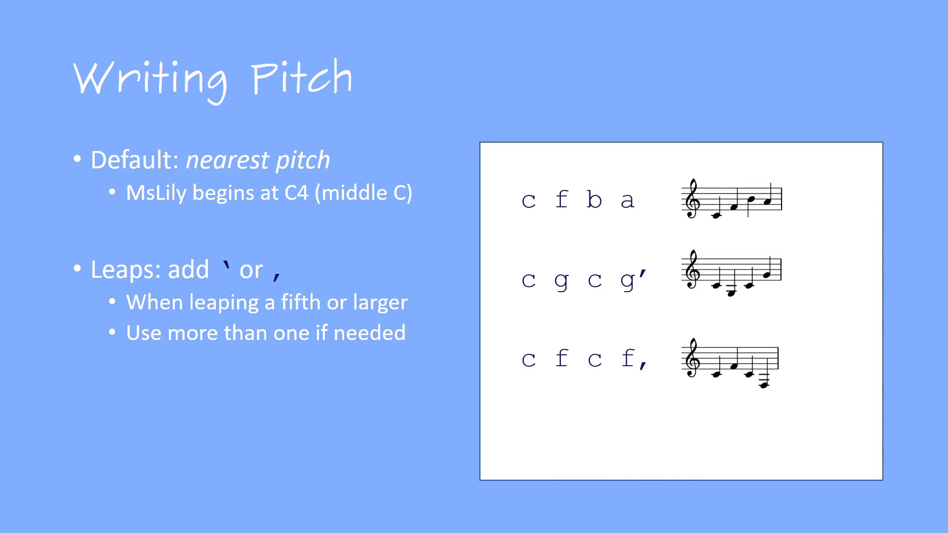
key("Right")
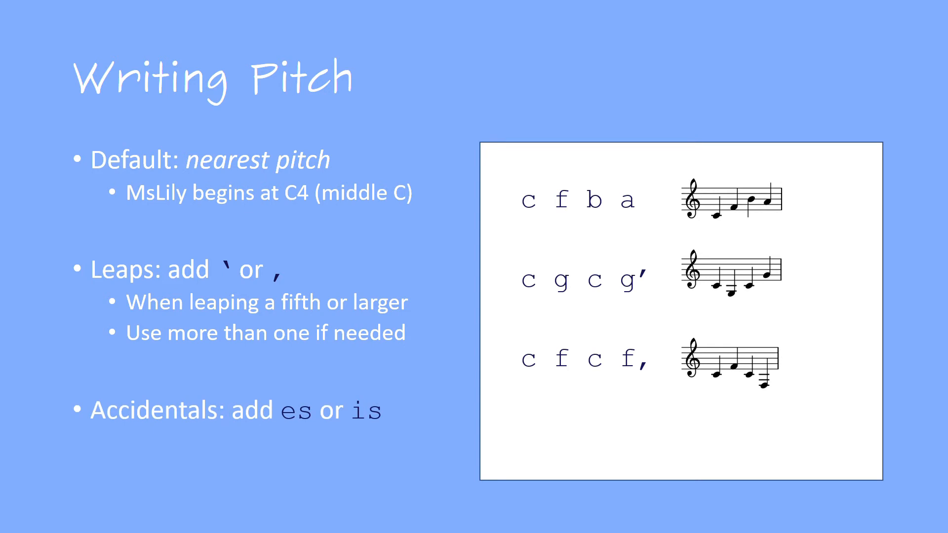
key("Right")
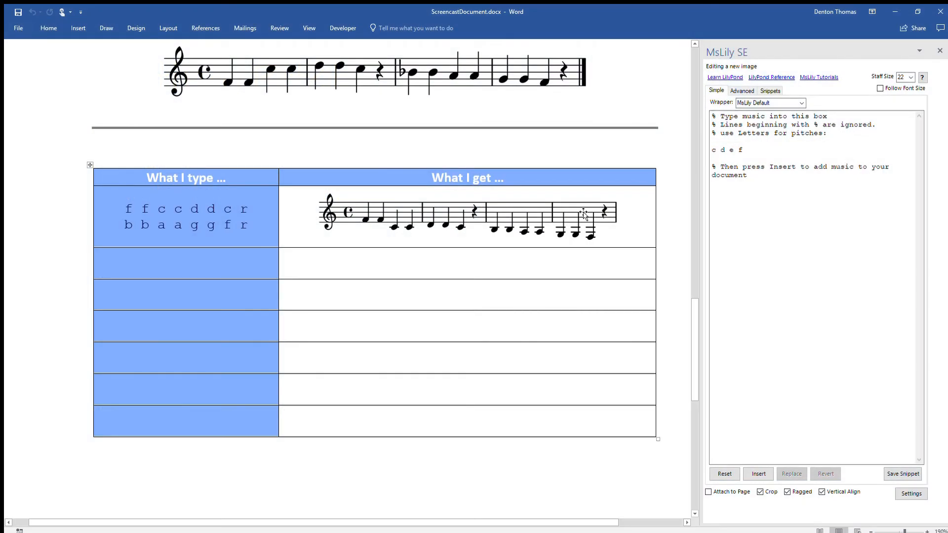
Step: Raise the first c of the first table example to c' and insert the music in the second row's "What I get" cell
left_click(601, 207)
left_click(736, 116)
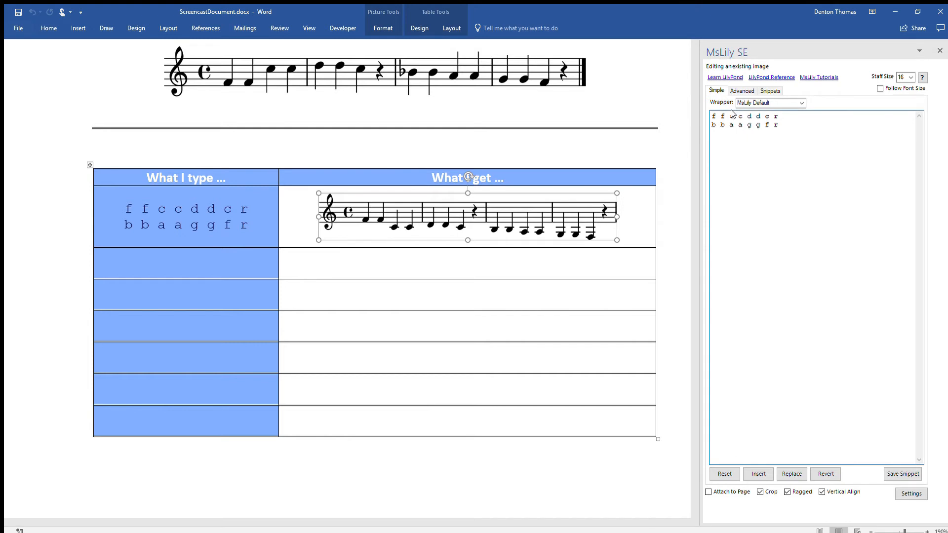
type("'")
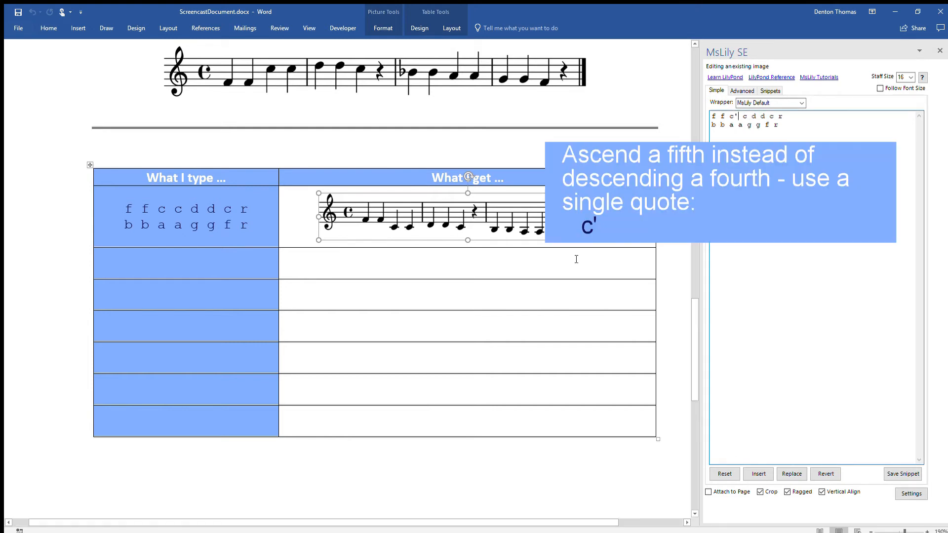
left_click(563, 267)
left_click(758, 473)
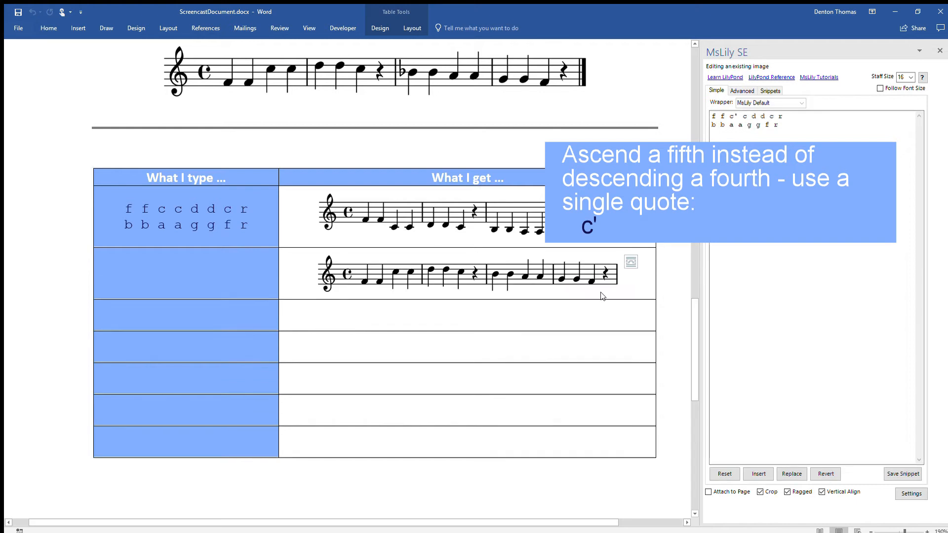
Step: Copy the complete music code containing c' into the second row's "What I type" cell
left_click(718, 130)
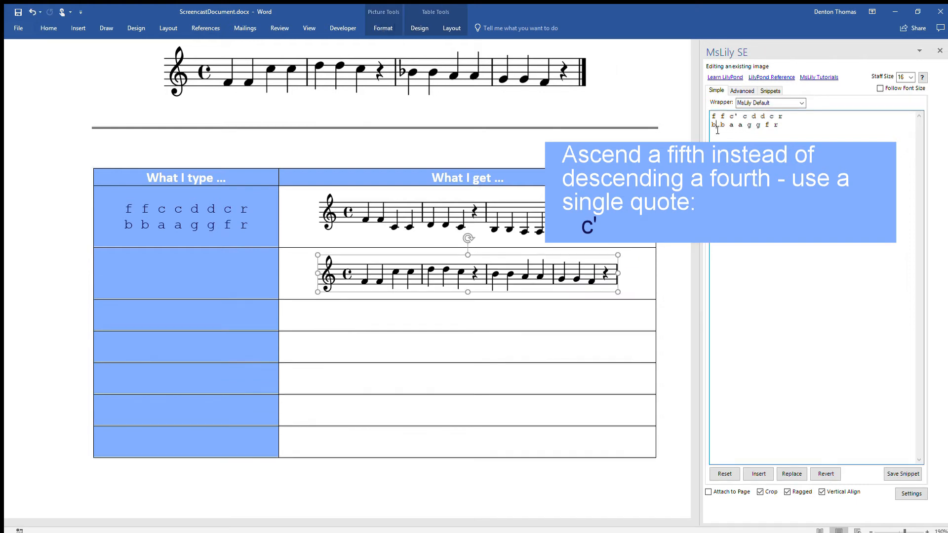
key("ctrl+a")
key("ctrl+c")
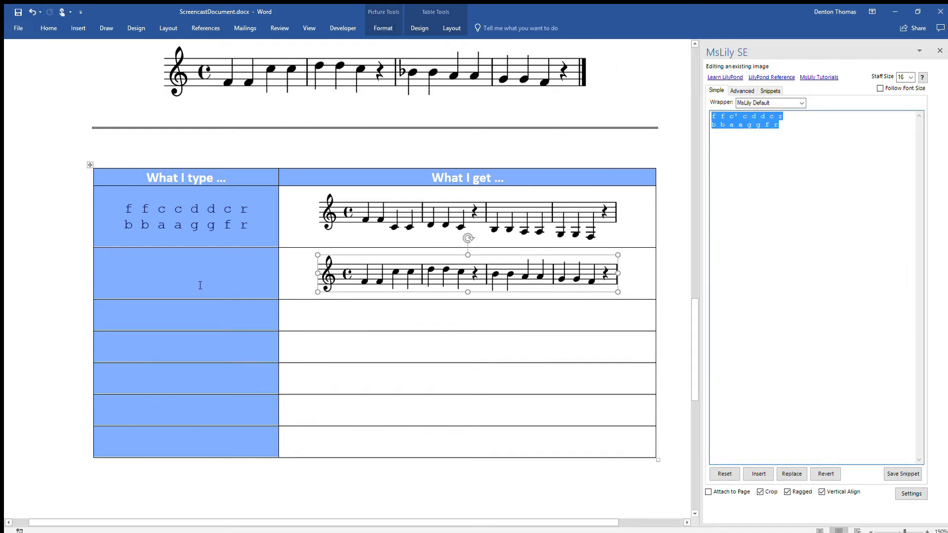
left_click(200, 285)
key("ctrl+v")
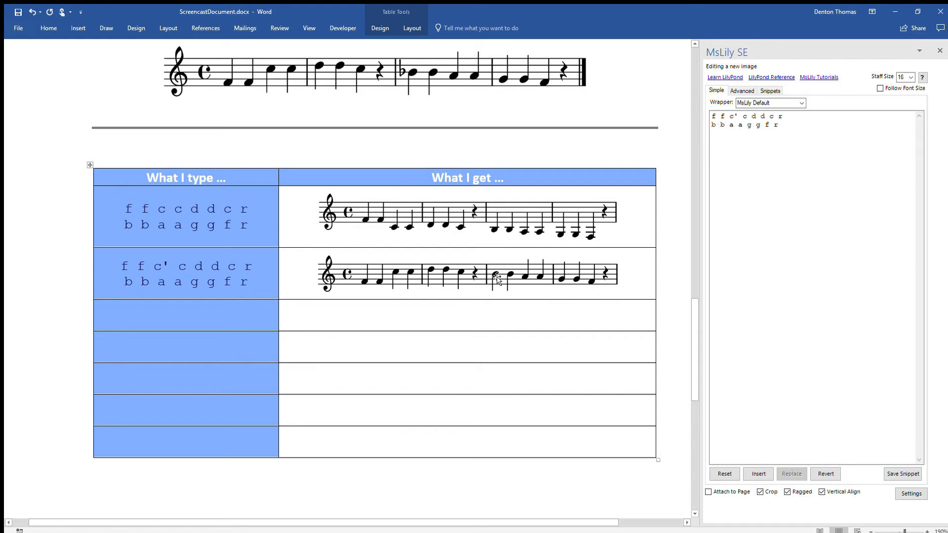
Step: Change the first b in the code to bes and insert the music in the third row's "What I get" cell
left_click(747, 149)
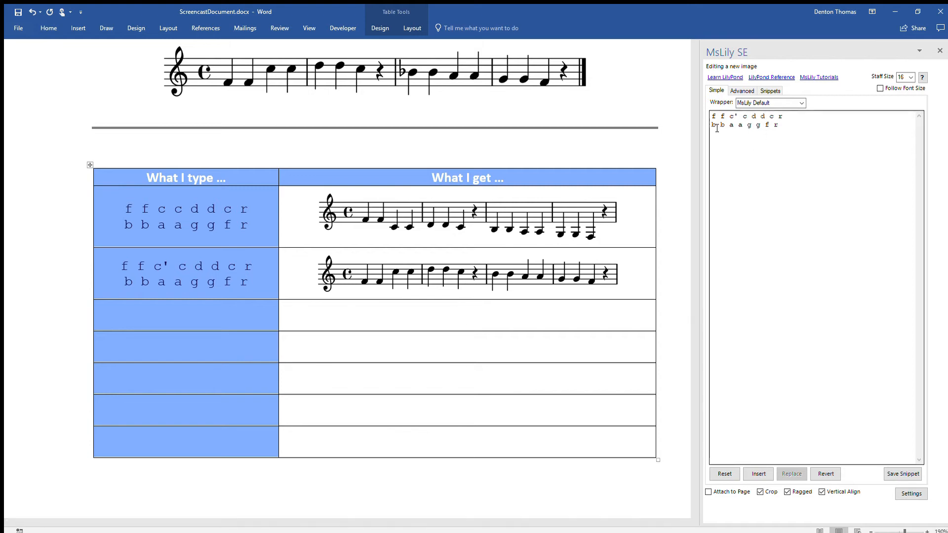
type("es")
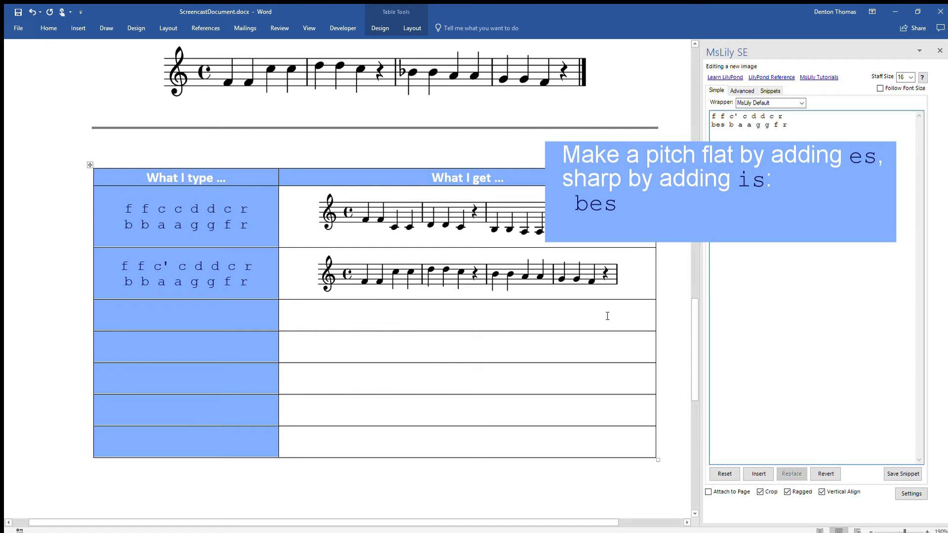
left_click(758, 475)
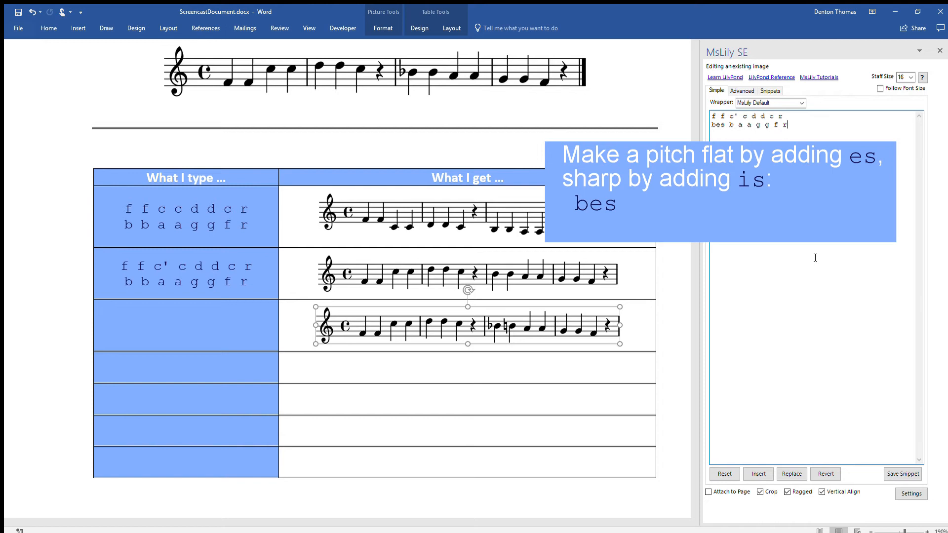
Step: Copy the complete music code with the single bes into the third row's "What I type" cell
left_click_drag(791, 127, 662, 136)
left_click(803, 165)
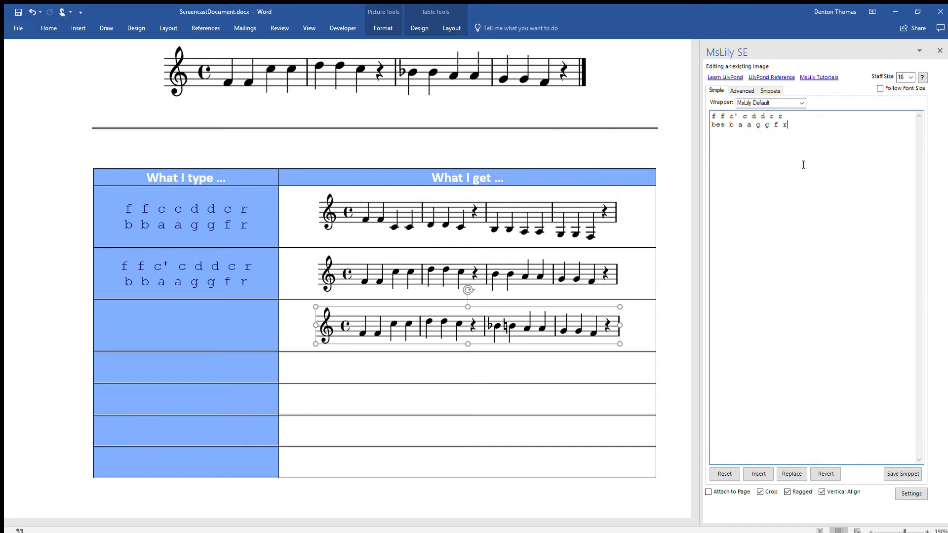
key("ctrl+a")
key("ctrl+c")
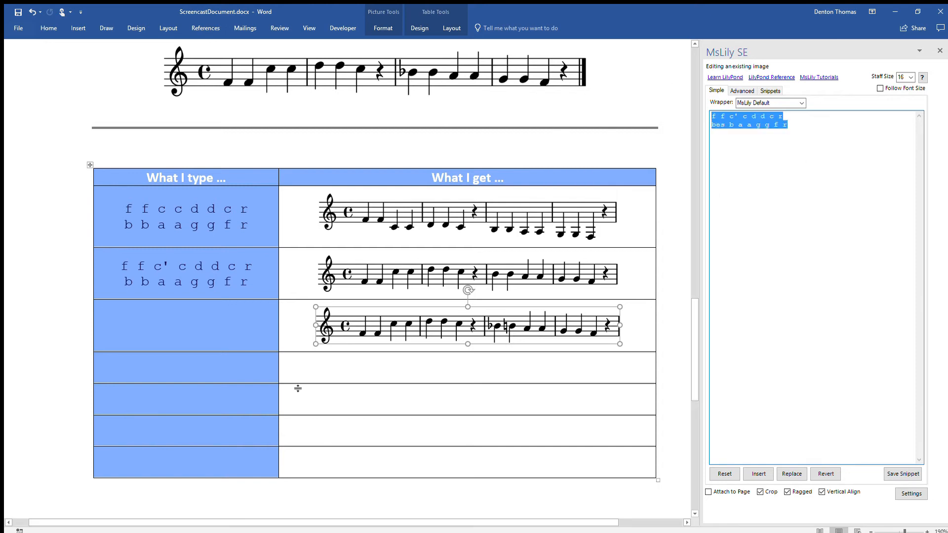
left_click(237, 324)
key("ctrl+v")
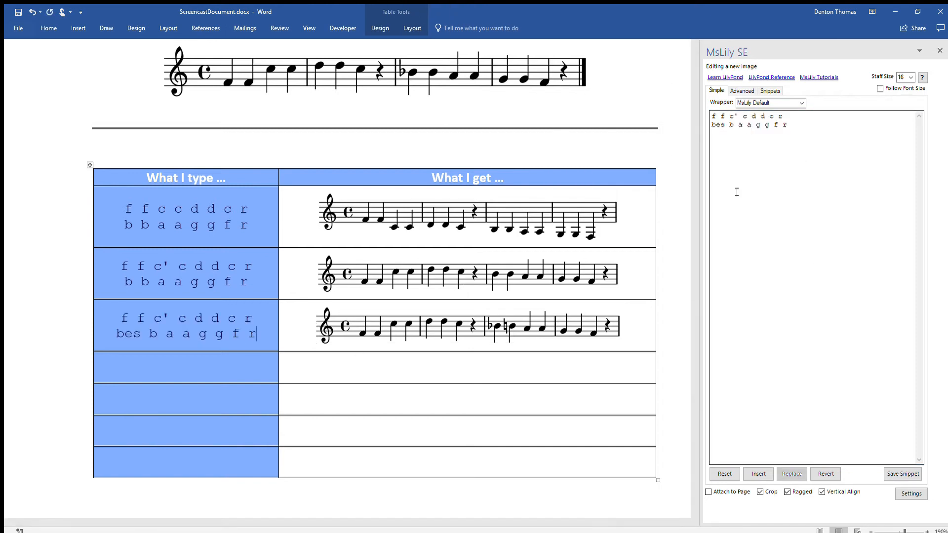
Step: Change the second b in the code to bes and insert the music in the fourth row's "What I get" cell
left_click(734, 125)
type("es")
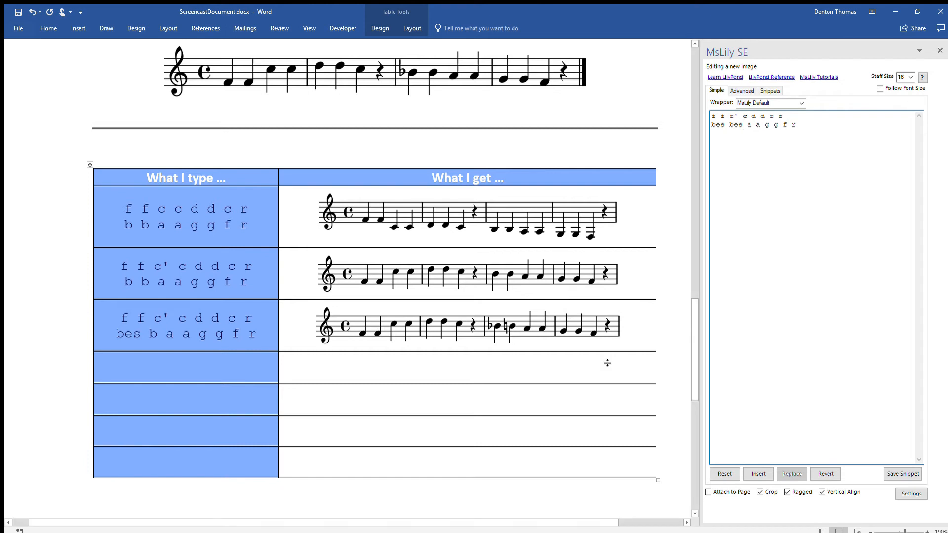
left_click(759, 474)
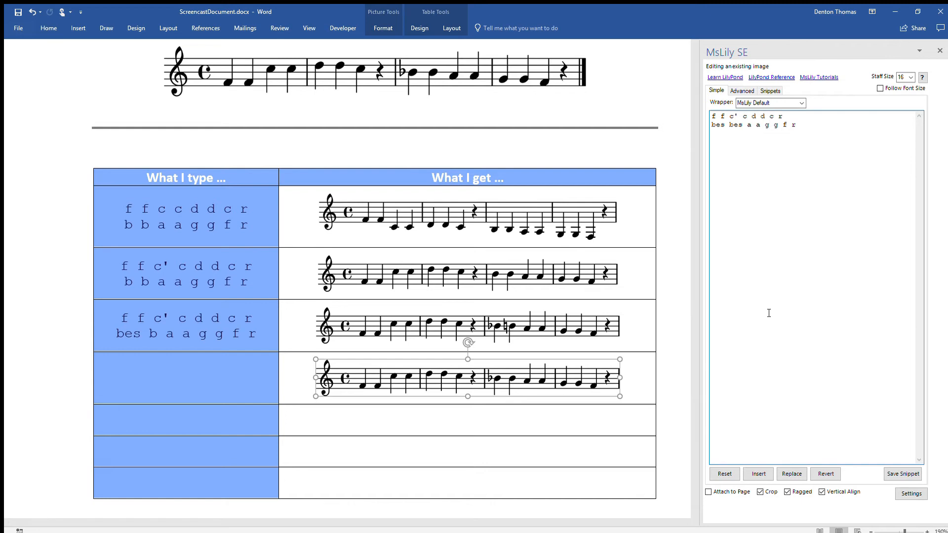
Step: Copy the complete music code with both bes notes into the fourth row's "What I type" cell
left_click_drag(821, 201, 711, 114)
key("ctrl+c")
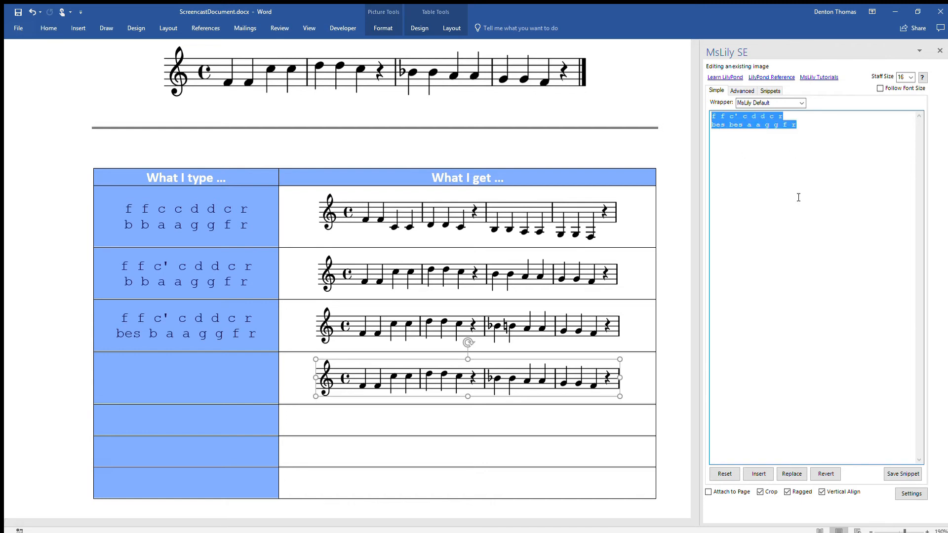
left_click(246, 381)
key("ctrl+v")
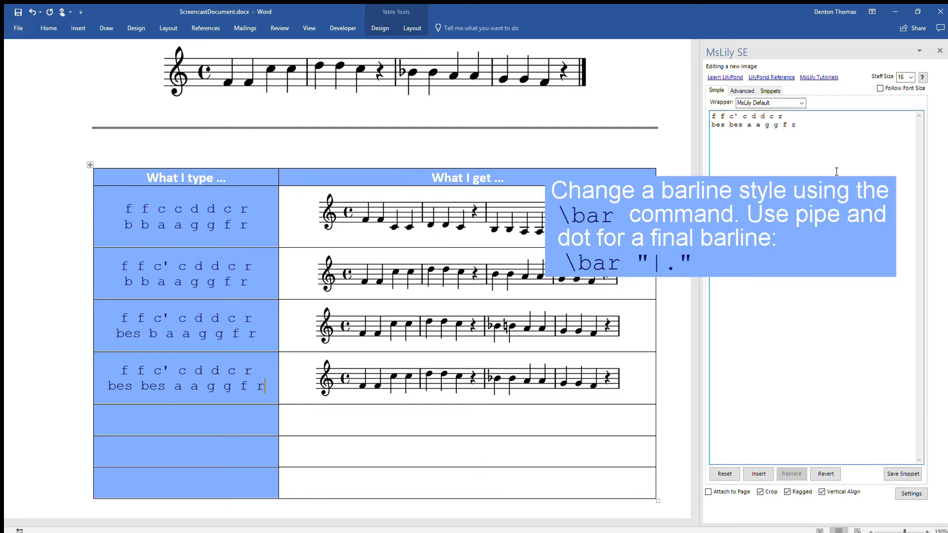
Step: Add a third code line, \bar "|.", and insert the music in the fifth row's "What I get" cell
type("bar \"|.\"")
left_click(576, 415)
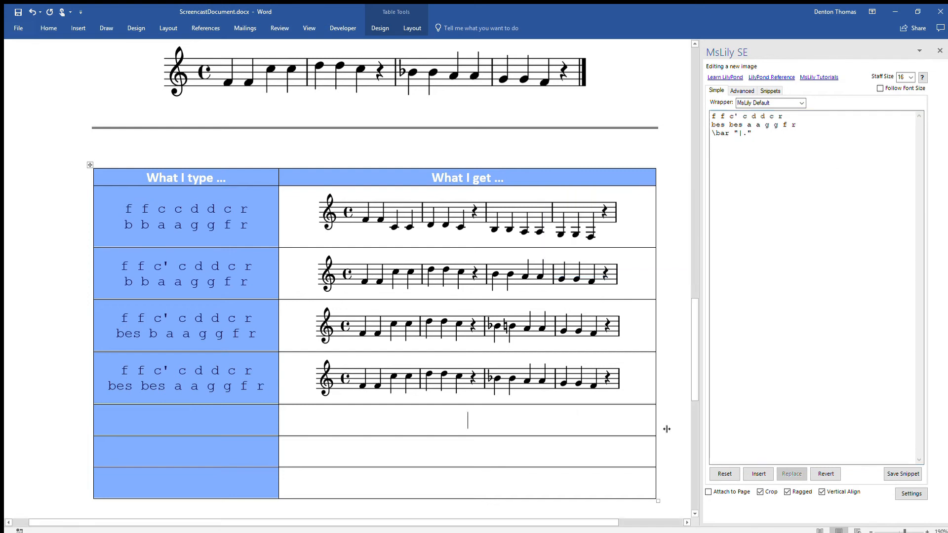
left_click(759, 475)
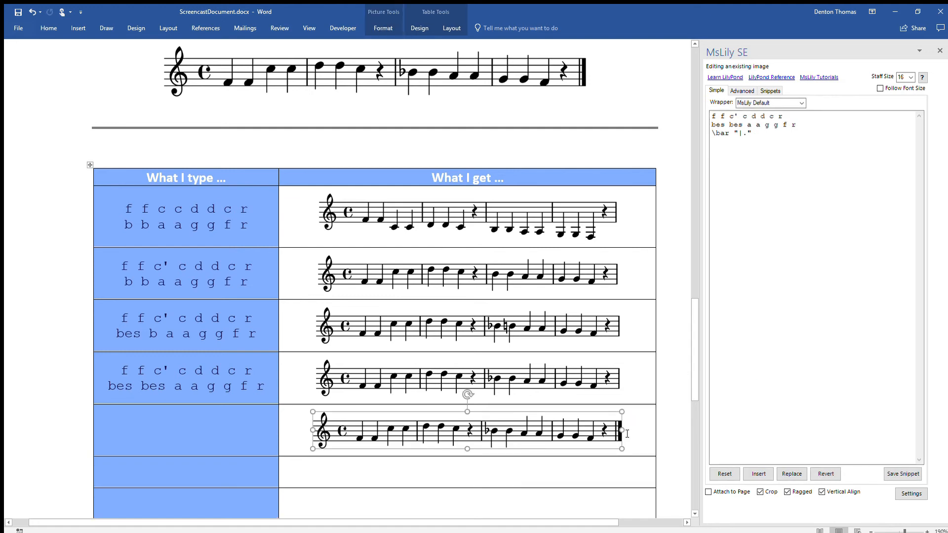
left_click(643, 439)
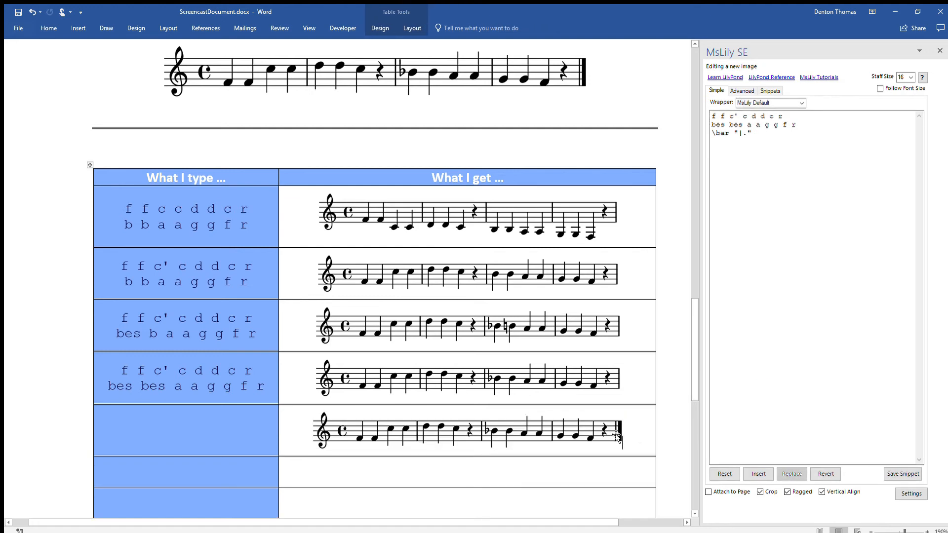
Step: Copy the complete music code including the final barline command into the fifth row's "What I type" cell
left_click(751, 166)
key("ctrl+a")
key("ctrl+c")
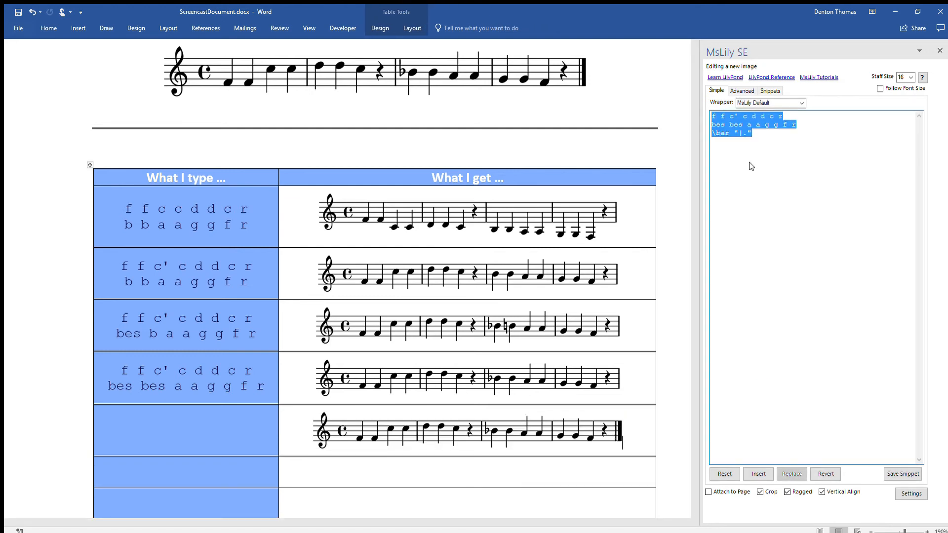
left_click(200, 427)
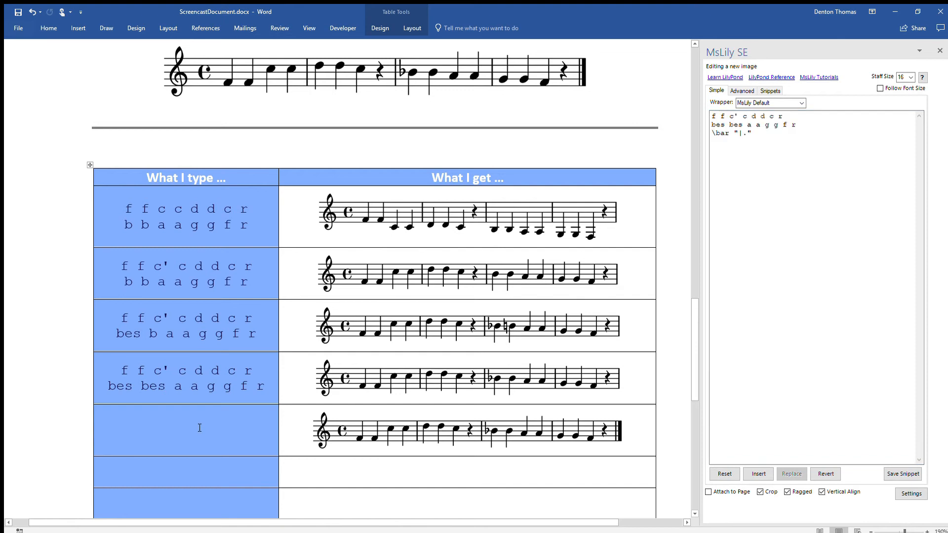
key("ctrl+v")
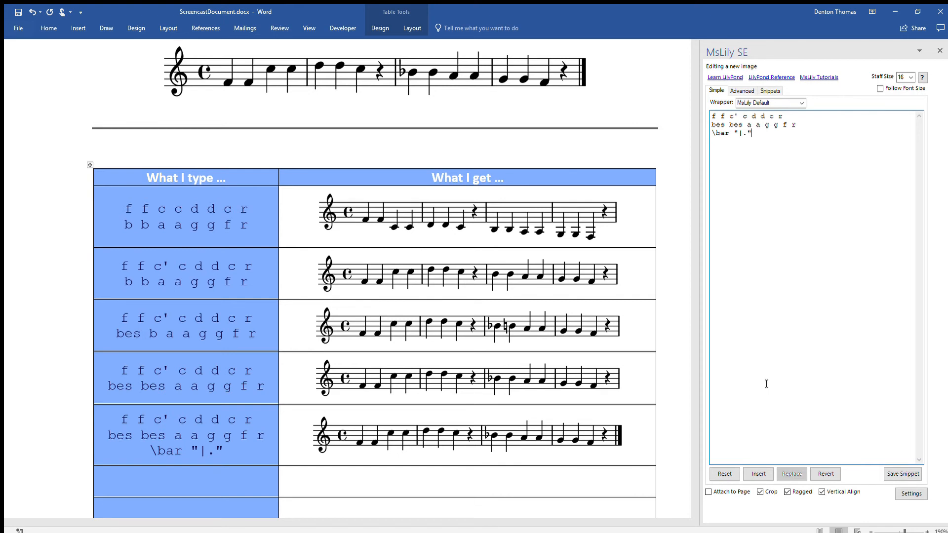
Step: Add a first code line, \time 2/4, and insert the music in the sixth row's "What I get" cell
key("Left")
key("Left")
key("Return")
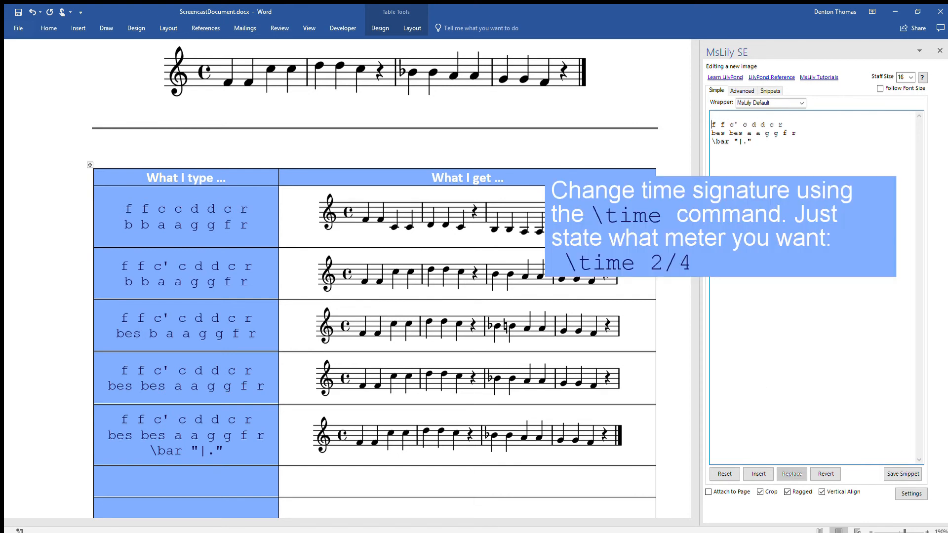
key("Up")
type("ime 2/4")
left_click(578, 480)
left_click(752, 474)
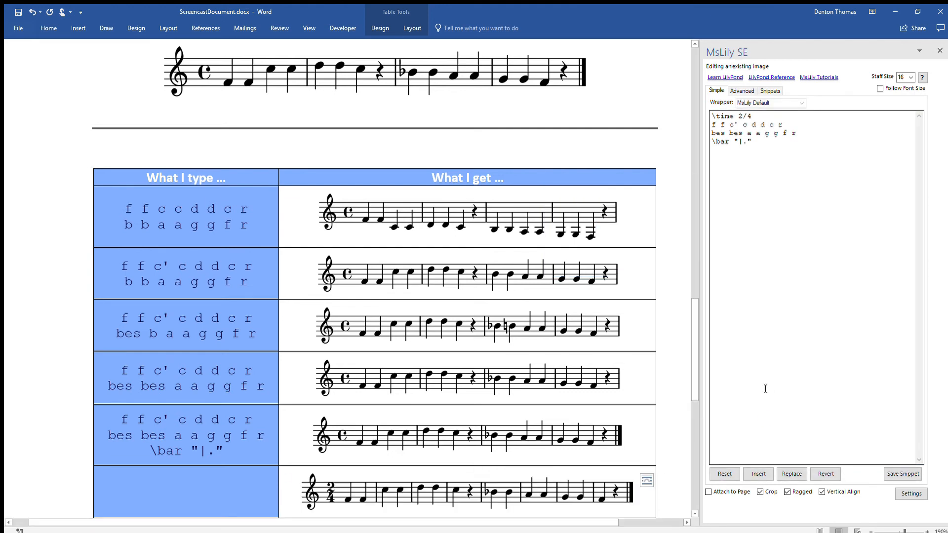
Step: Copy the complete music code including the time signature command into the sixth row's "What I type" cell
left_click(650, 446)
scroll(651, 446, "down", 3)
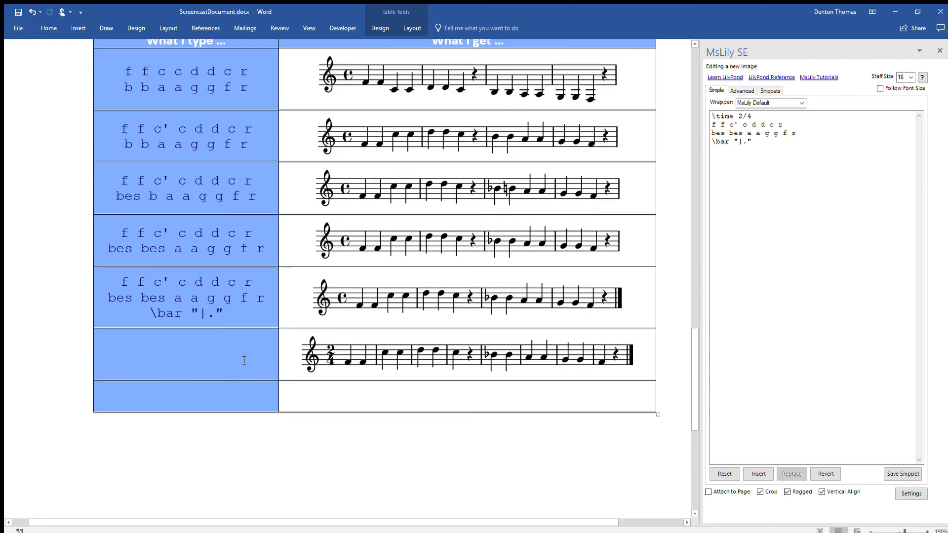
left_click(785, 160)
key("ctrl+a")
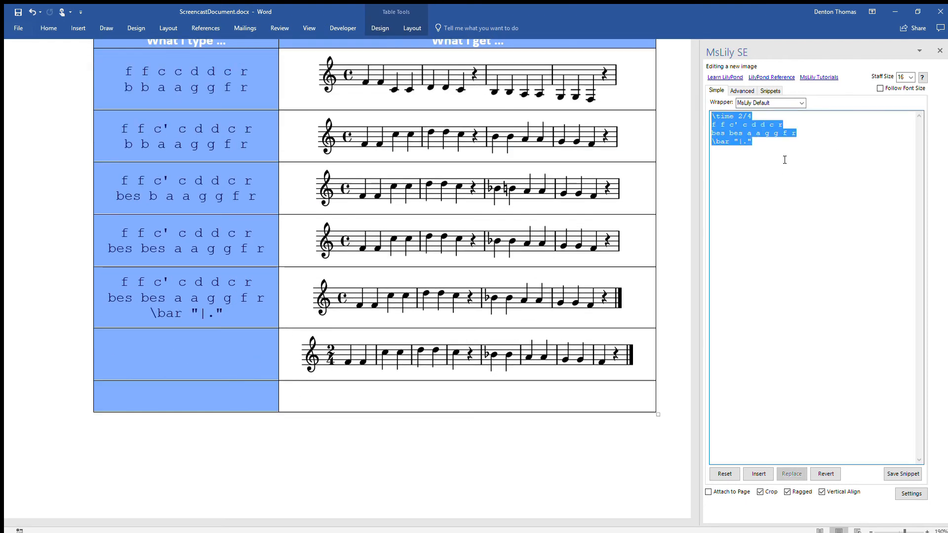
key("ctrl+c")
left_click(248, 355)
key("ctrl+v")
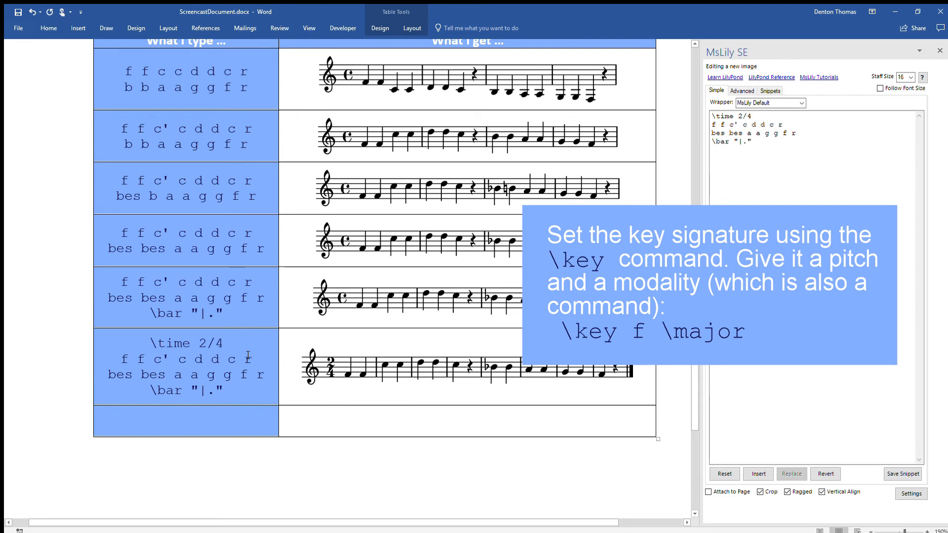
Step: Add the line \key f \major below the time signature and insert the music in the last row's "What I get" cell
left_click(787, 115)
key("Return")
type("\\key f \\major")
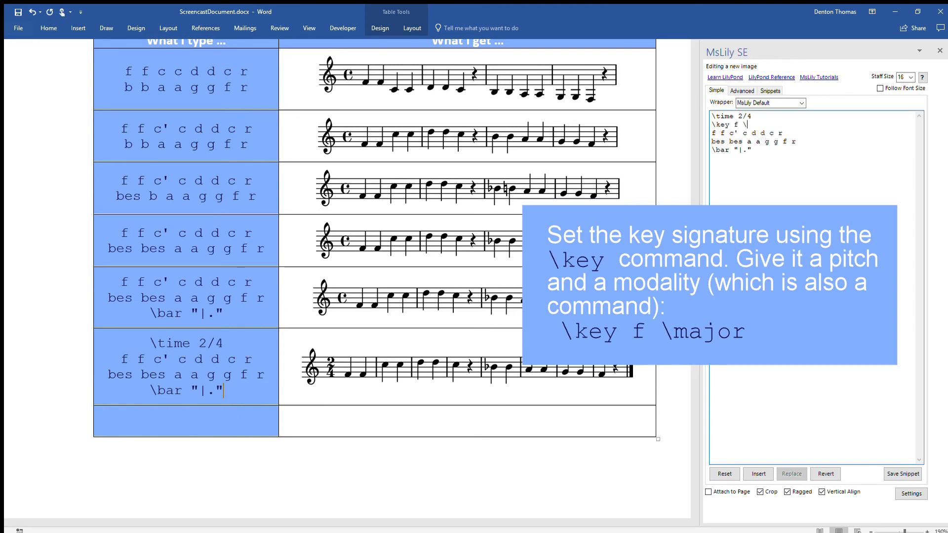
left_click(458, 421)
left_click(765, 474)
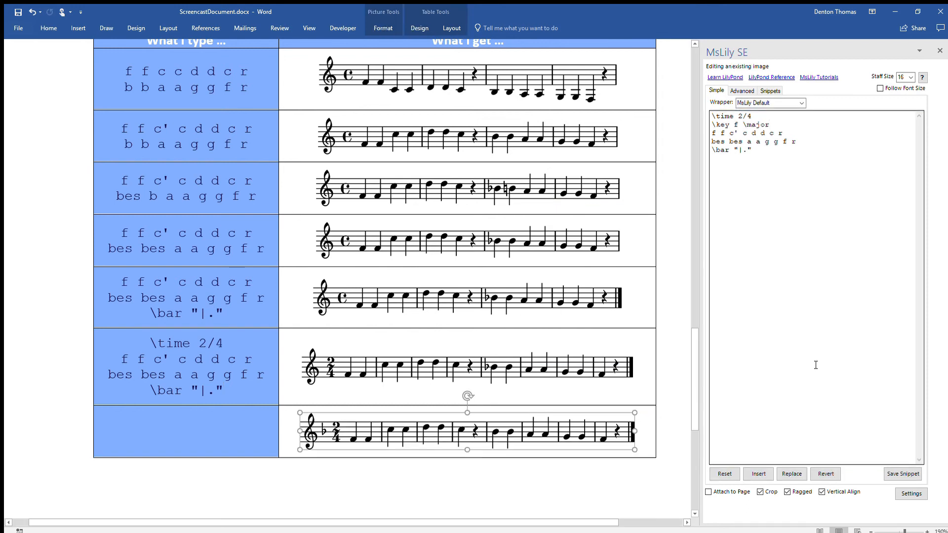
Step: Copy the complete music code including the key signature command into the last row's "What I type" cell
left_click(749, 387)
left_click(643, 438)
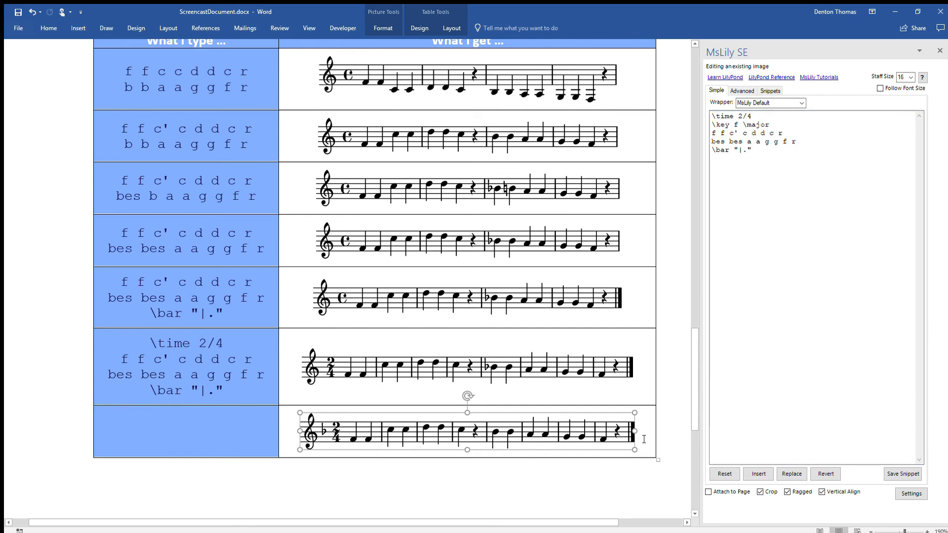
left_click(743, 408)
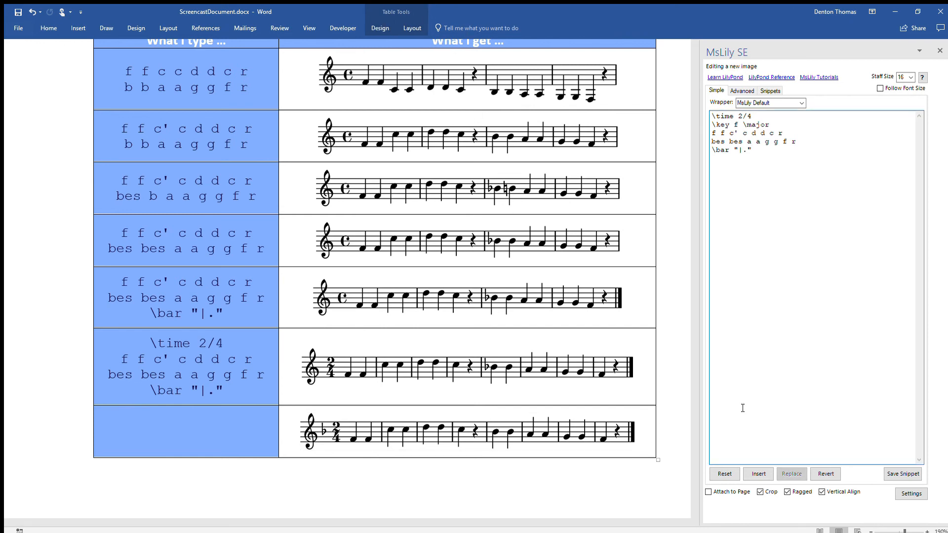
key("ctrl+a")
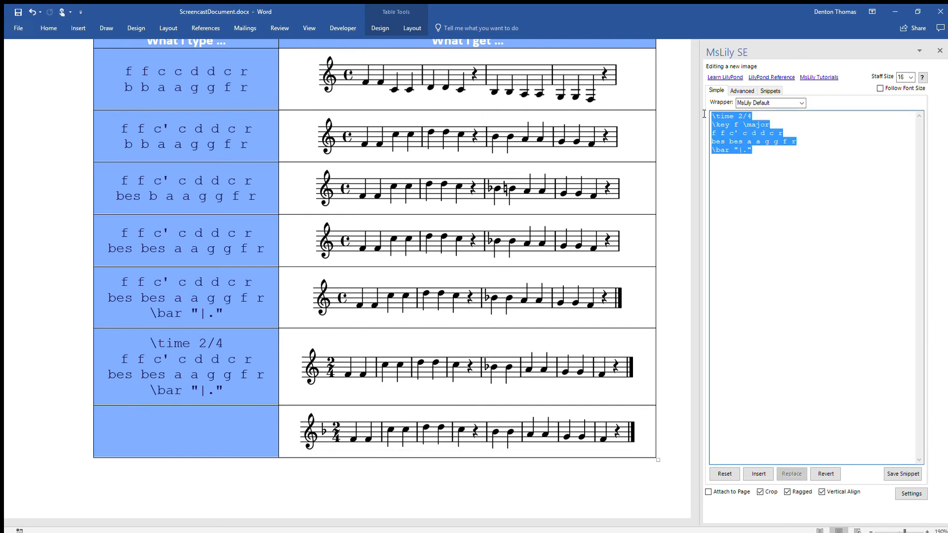
left_click(236, 434)
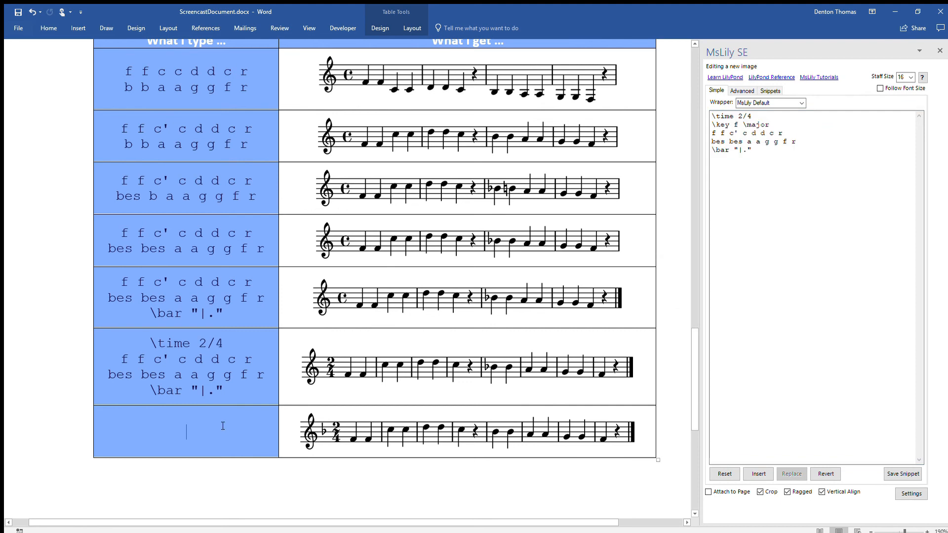
key("ctrl+v")
Step: Add the line \clef bass below the time signature and change the first note of the melody to f,
left_click(777, 402)
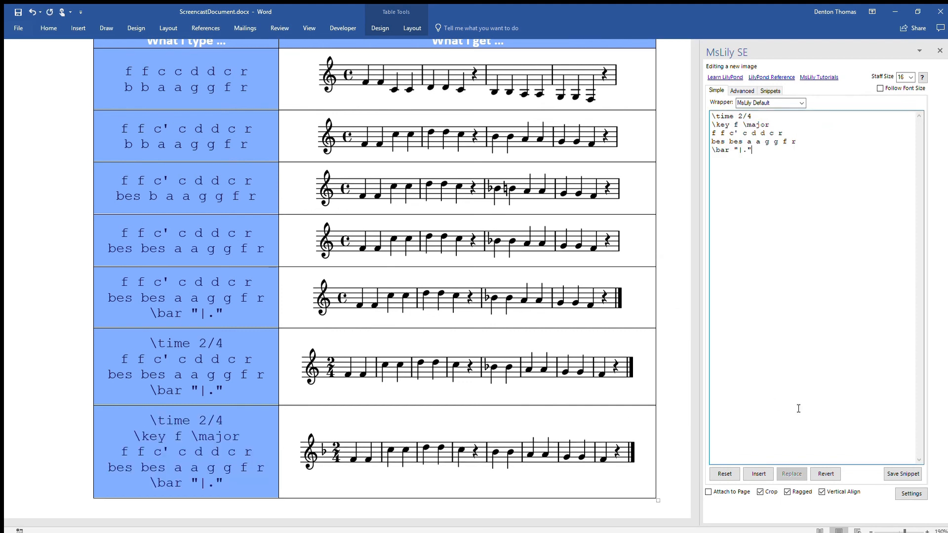
scroll(575, 413, "down", 5)
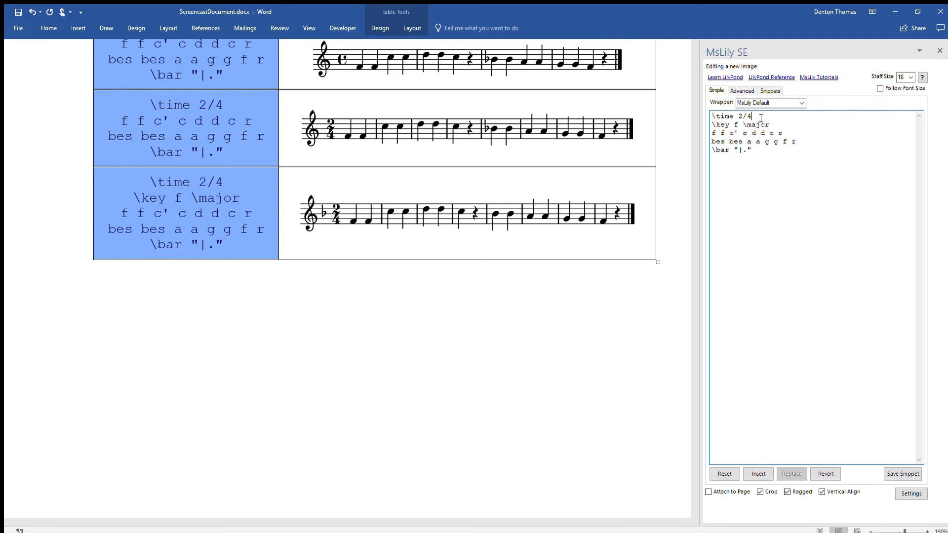
key("Return")
type("\\clef a")
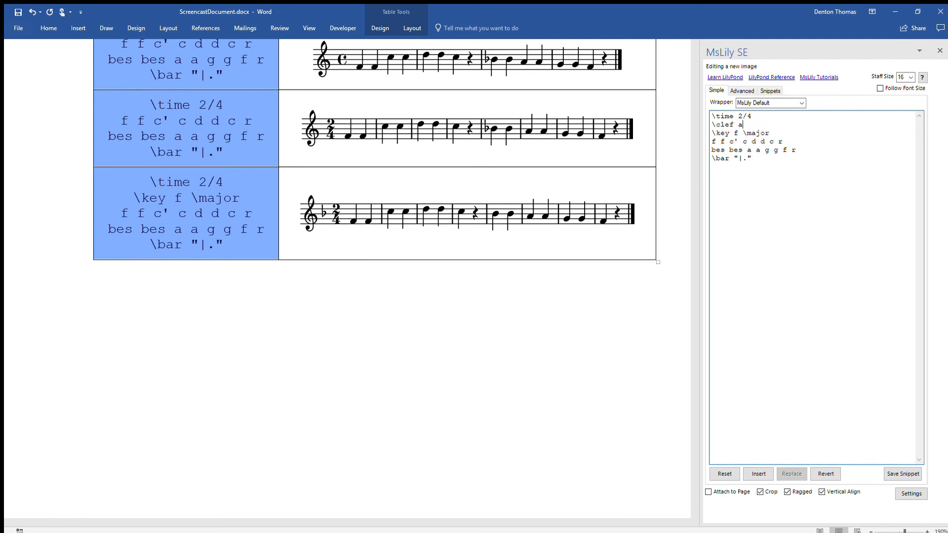
key("BackSpace")
type("bass")
key("Down")
key("Down")
type(",")
Step: Insert the bass-clef music below the table at staff size 28 and replace it with a version that has Ragged turned off
left_click(594, 381)
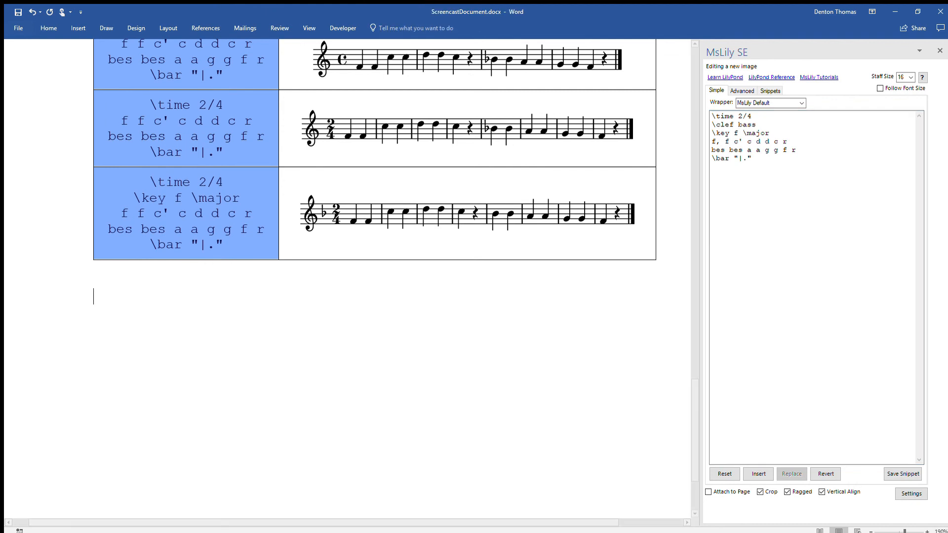
left_click(906, 75)
left_click(759, 475)
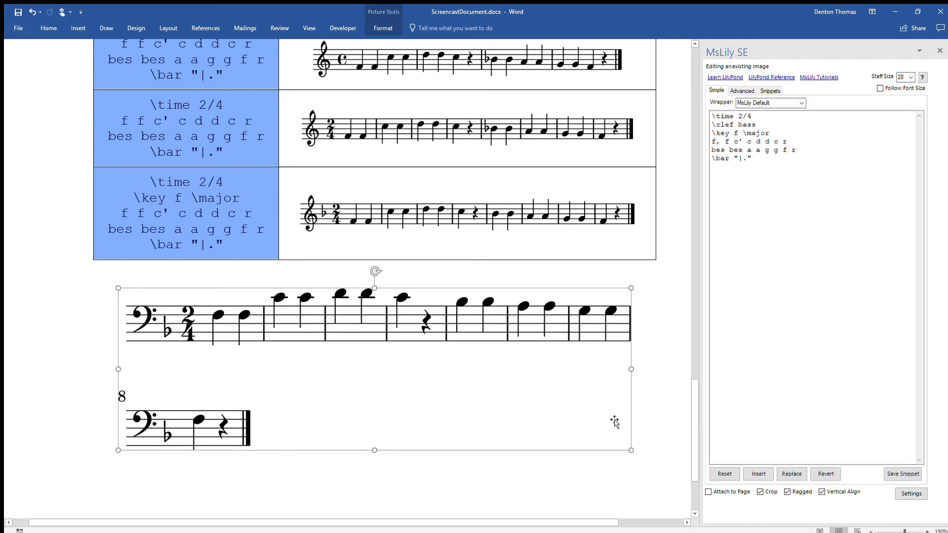
left_click(791, 474)
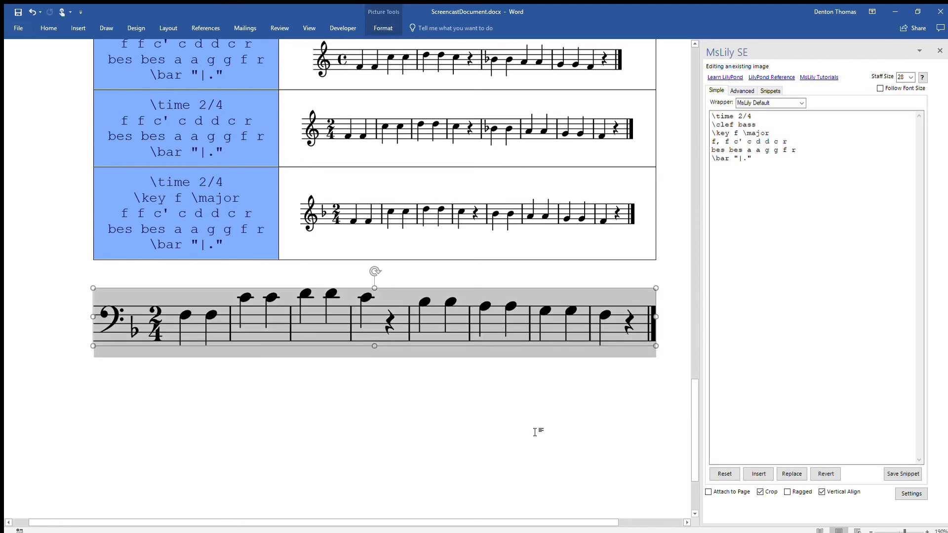
left_click(672, 348)
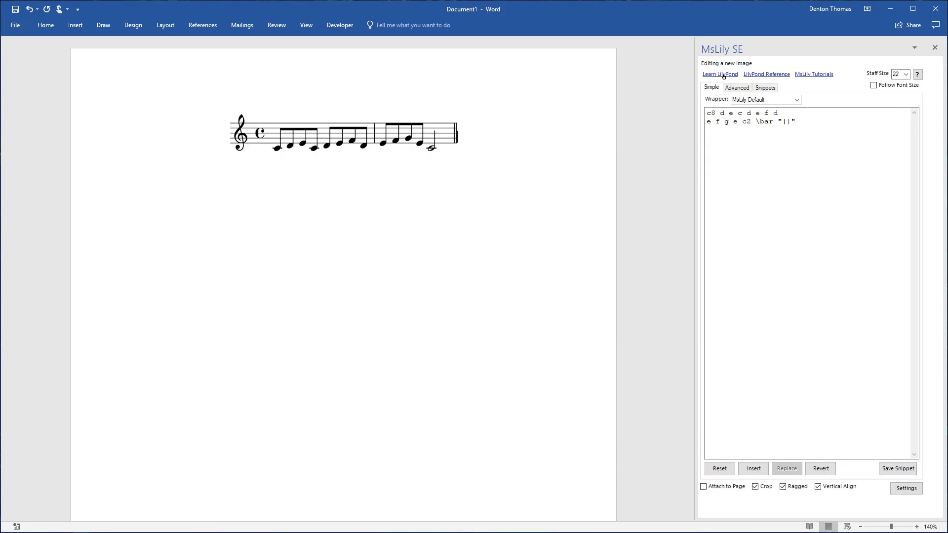
Step: Open the Learn LilyPond manual in the browser and read its Pitches section on relative mode
left_click(724, 75)
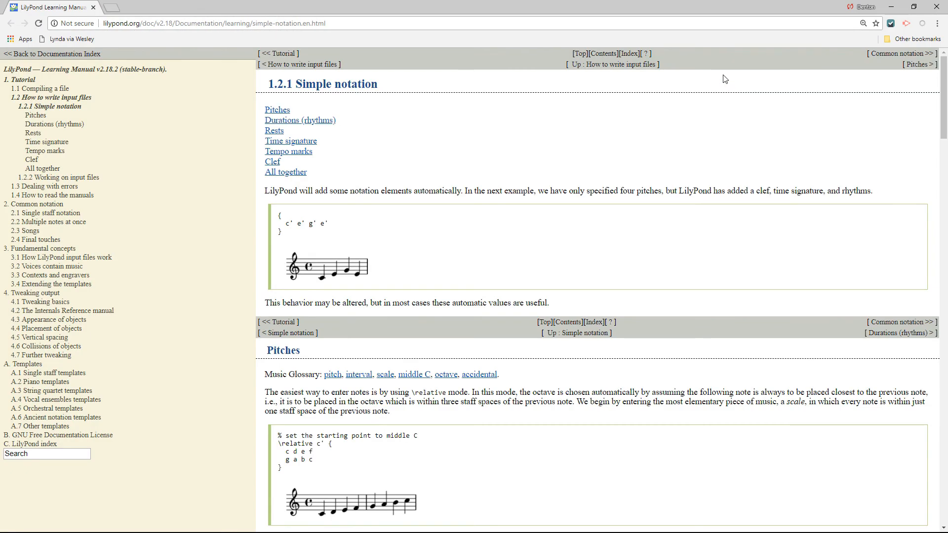
scroll(557, 164, "down", 5)
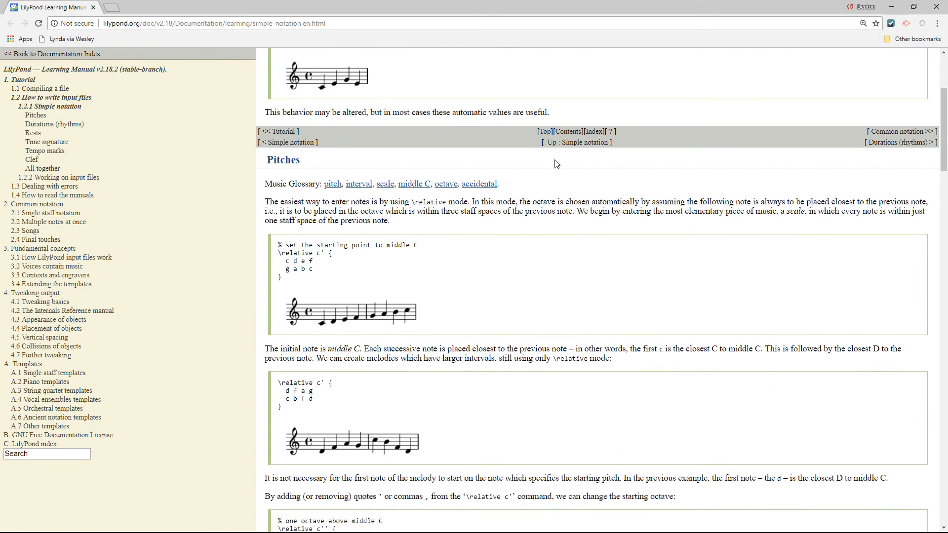
scroll(556, 160, "down", 8)
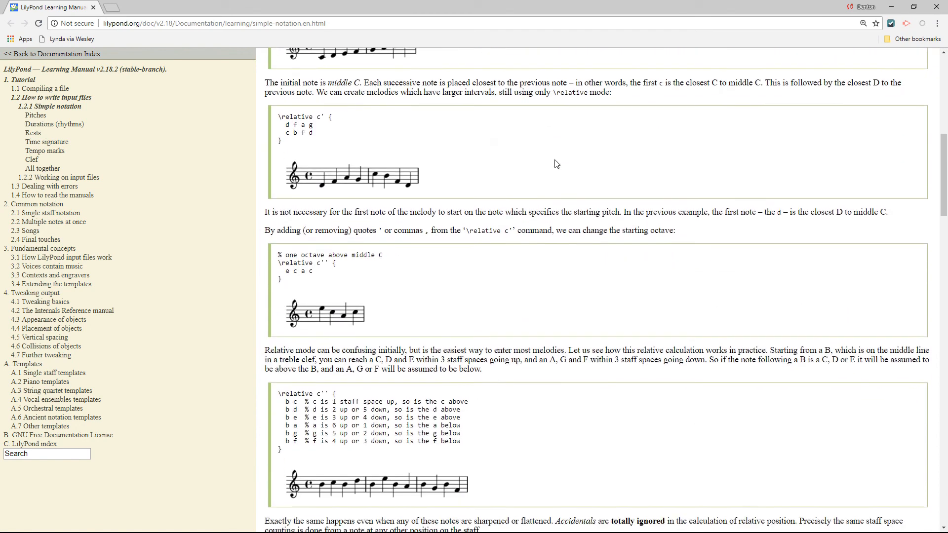
scroll(556, 164, "down", 5)
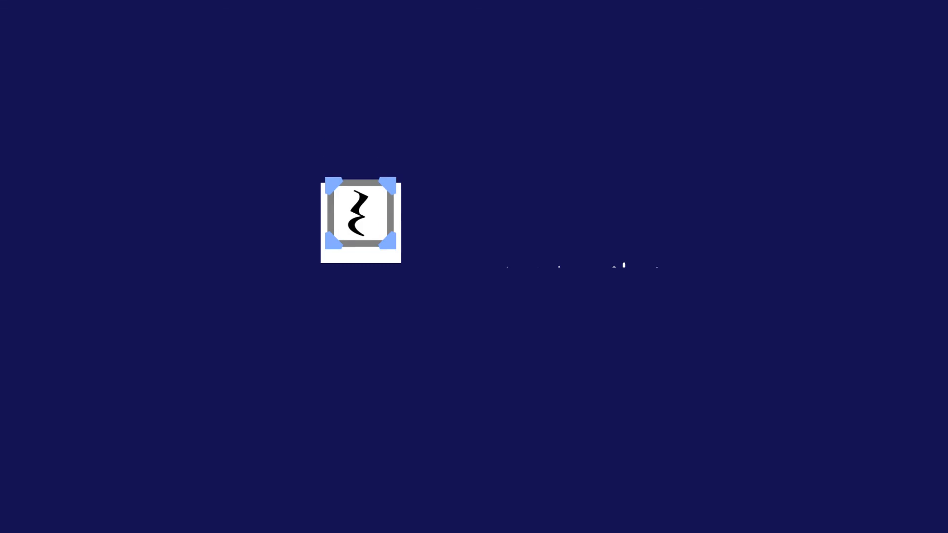